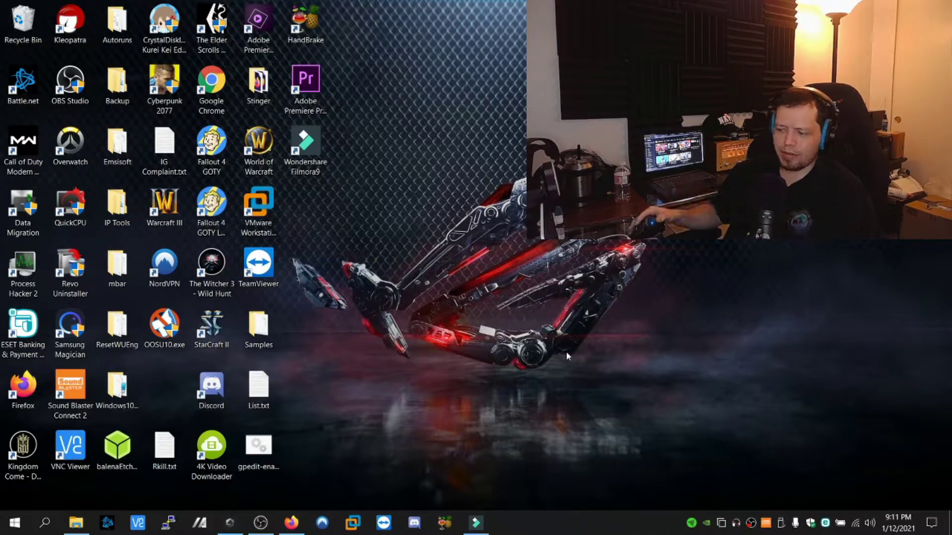
# - Leave the Autoruns docs page and show the downloaded Autoruns folder in File Explorer
pyautogui.click(291, 523)
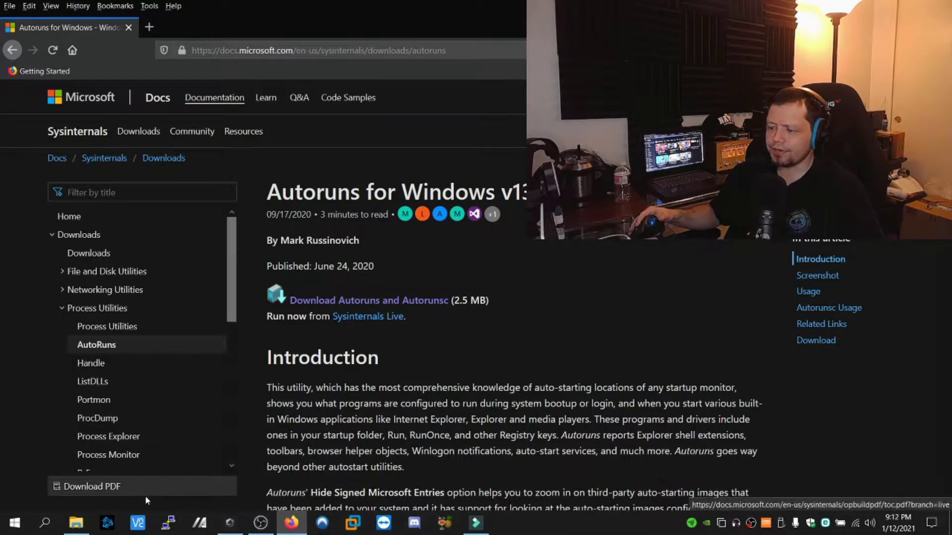
pyautogui.click(82, 529)
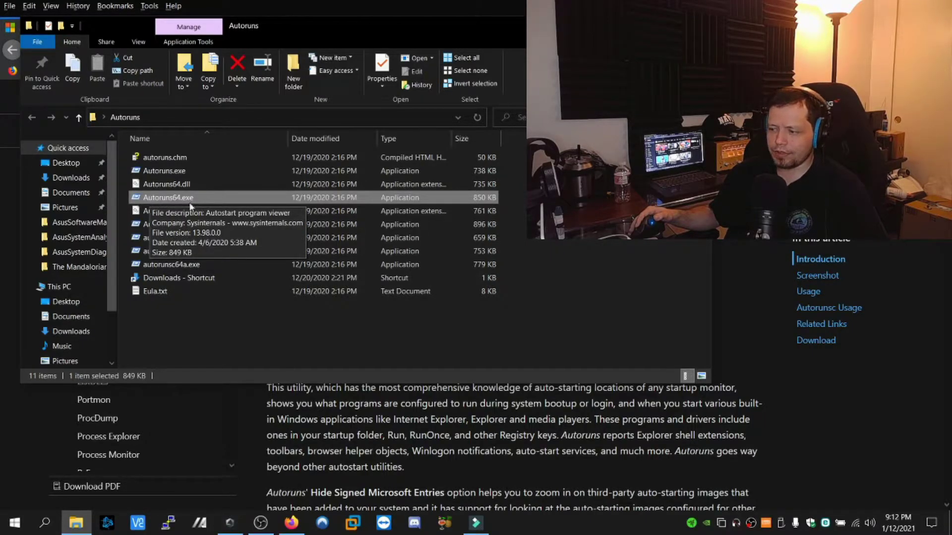
# - Run Autoruns64.exe as administrator from its context menu
pyautogui.rightClick(163, 203)
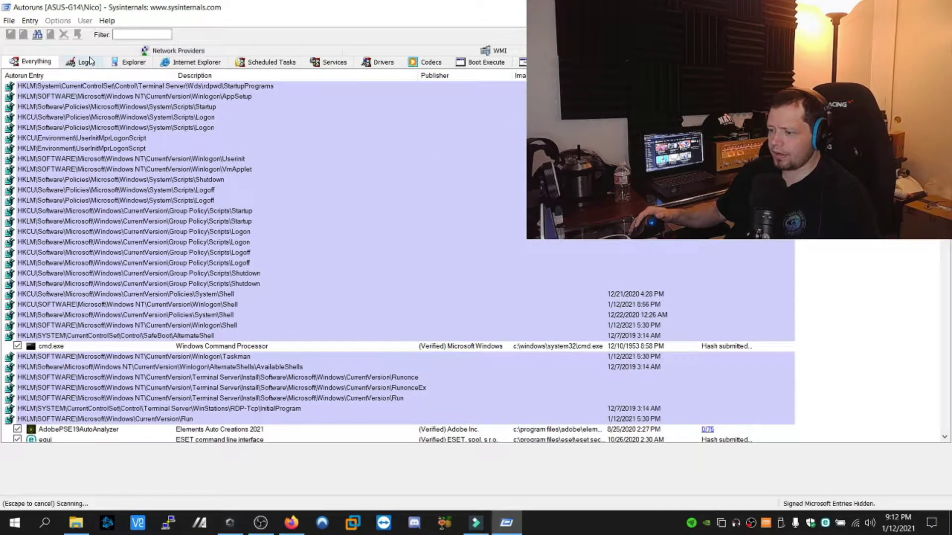
# - After the autostart scan completes, open the Autoruns Options menu
pyautogui.click(61, 22)
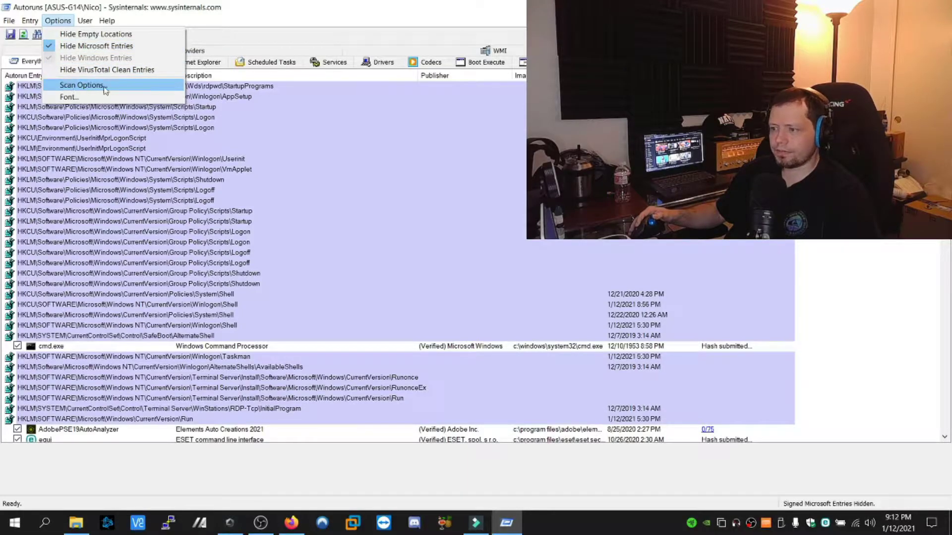
# - Enable Check VirusTotal.com and Submit Unknown Images in Scan Options, then rescan
pyautogui.click(68, 87)
pyautogui.click(139, 180)
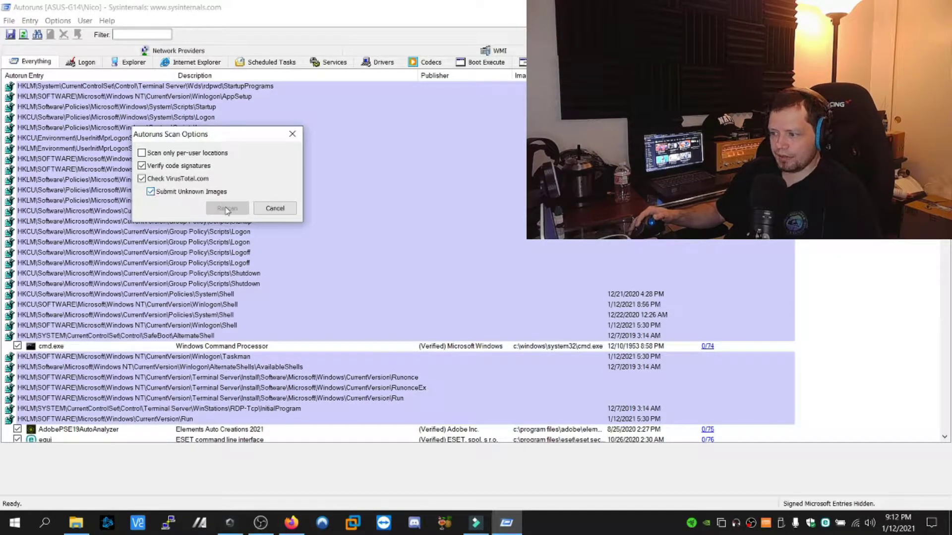
pyautogui.click(300, 136)
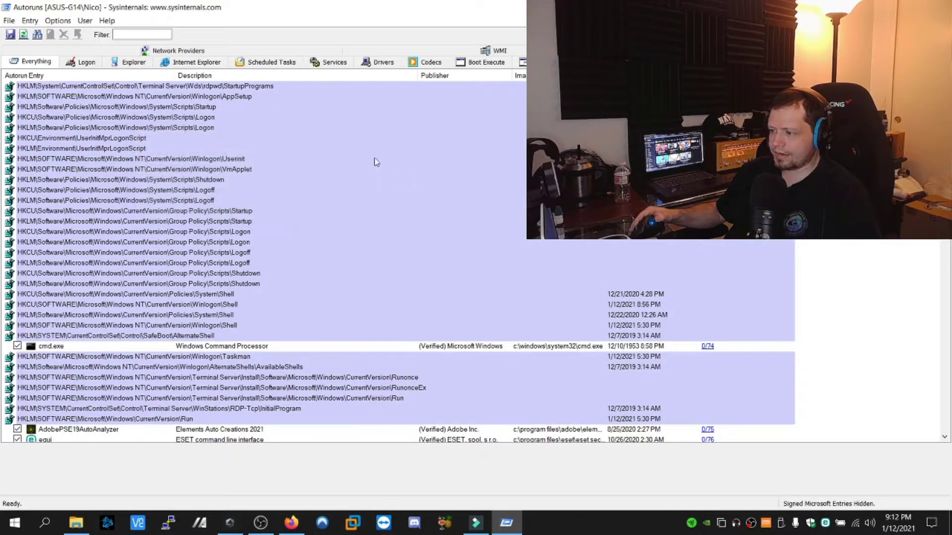
# - Inspect the Creative.SBConnect, RazerCortex and Creative.SBCommand entries in the Run list
pyautogui.scroll(-3, 284, 149)
pyautogui.scroll(-7, 283, 148)
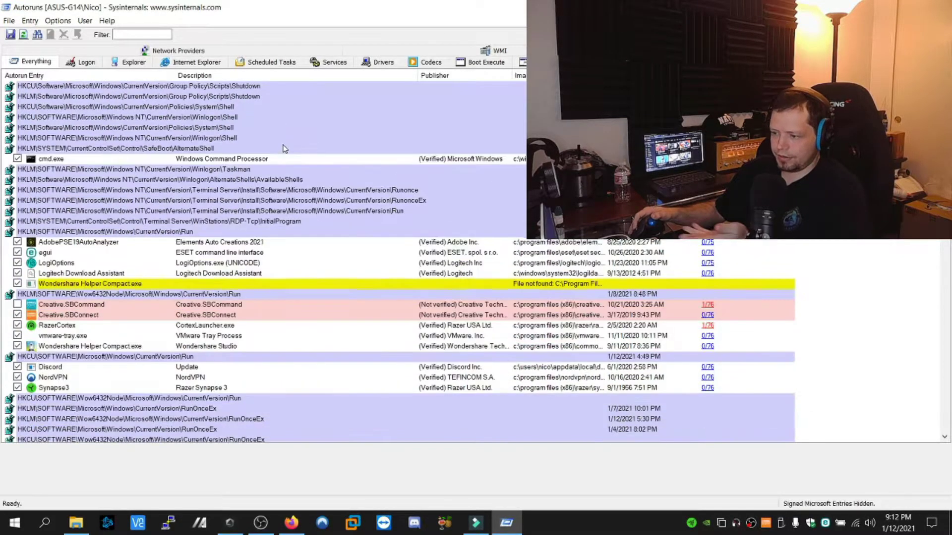
pyautogui.scroll(-1, 284, 148)
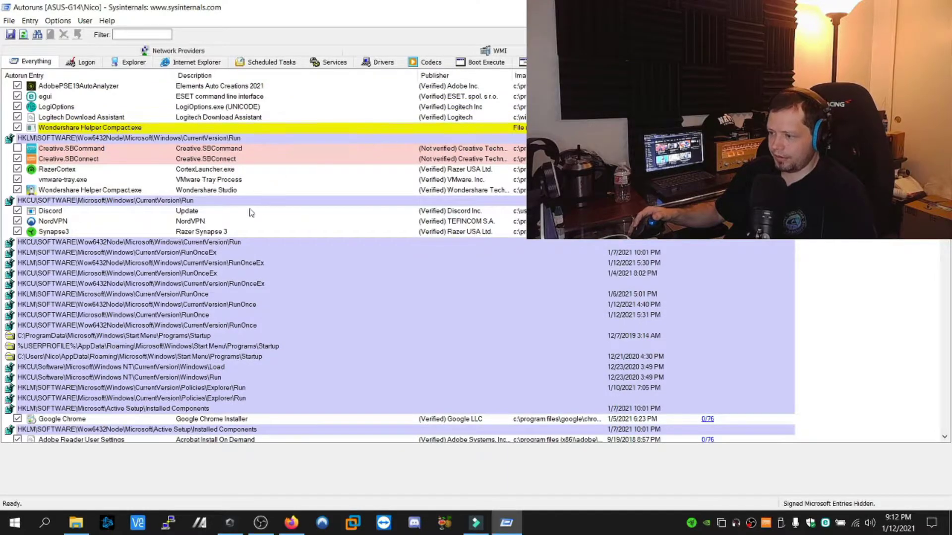
pyautogui.click(198, 162)
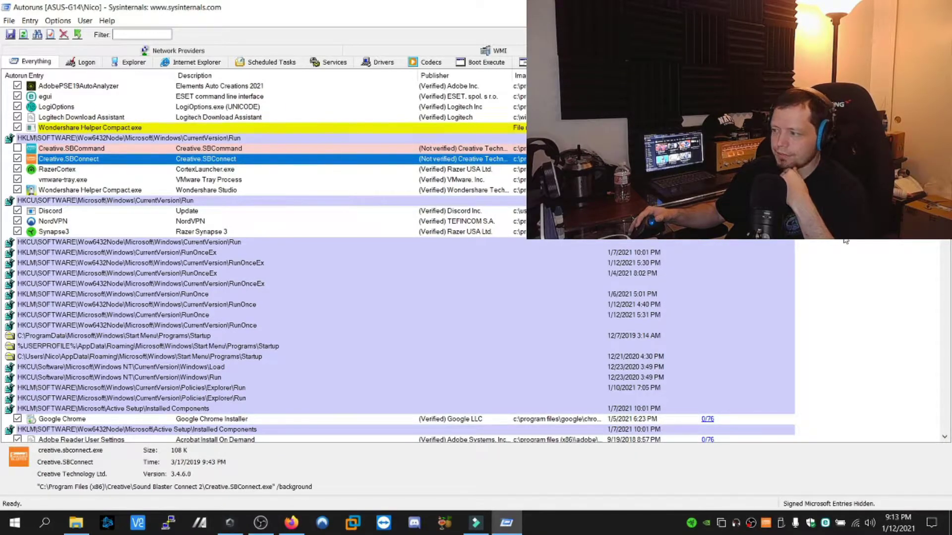
pyautogui.click(57, 169)
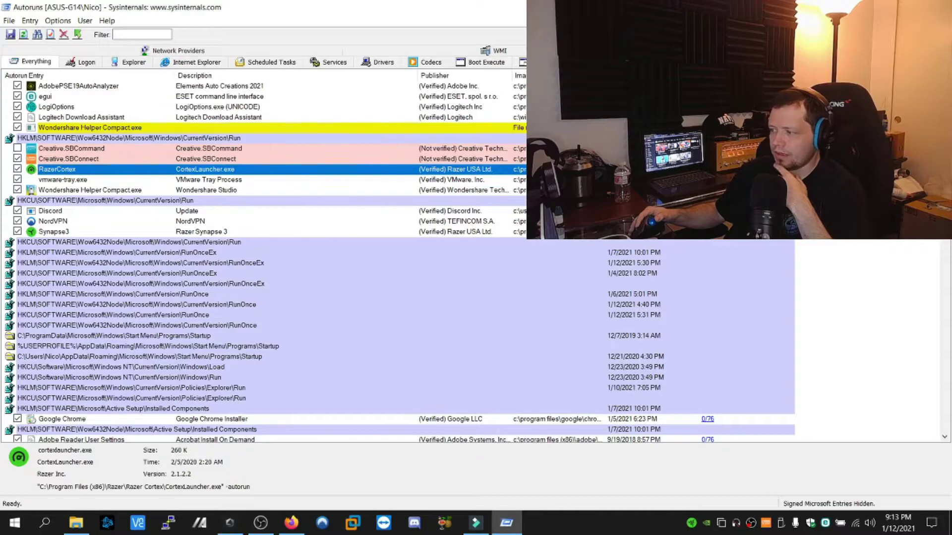
pyautogui.click(71, 149)
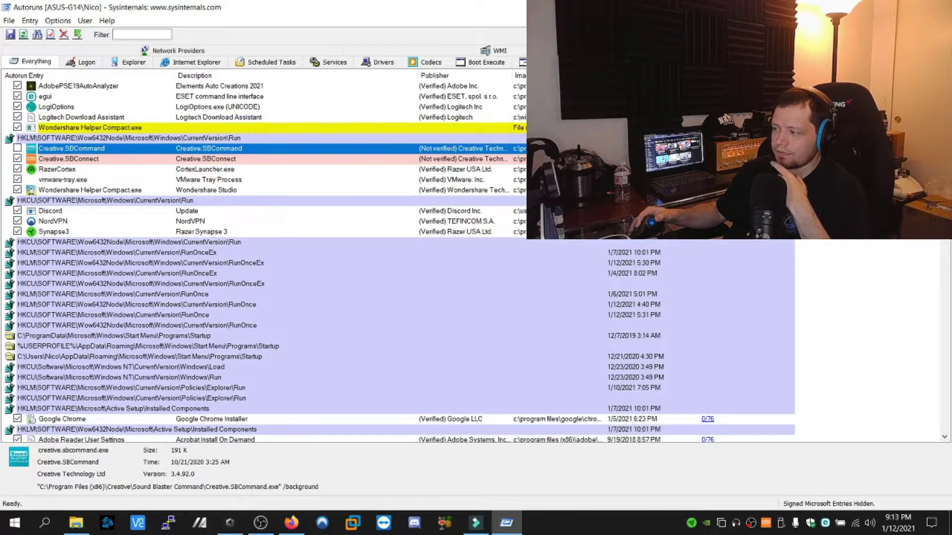
# - Review Creative.SBCommand.exe's 1/71 VirusTotal report, noting the SecureAge APEX detection
pyautogui.click(291, 522)
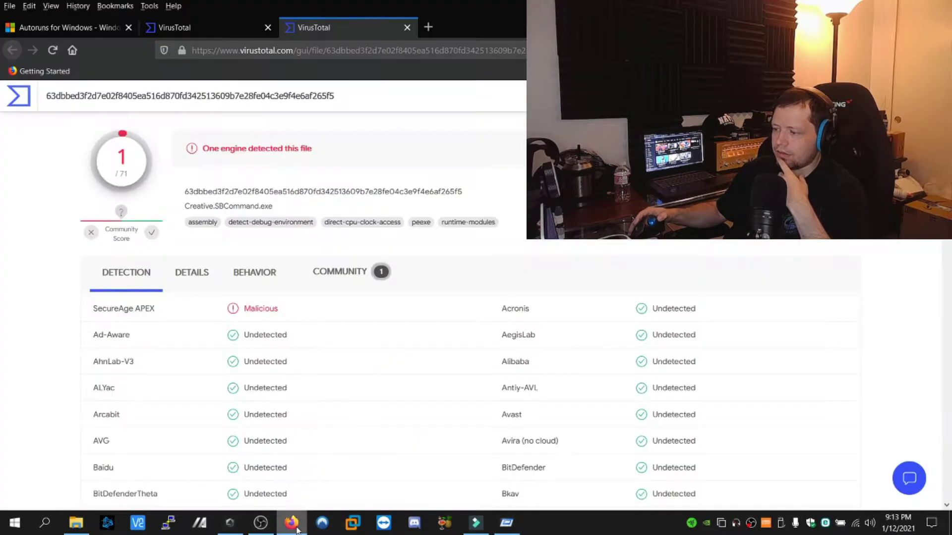
pyautogui.moveTo(166, 316); pyautogui.dragTo(48, 312)
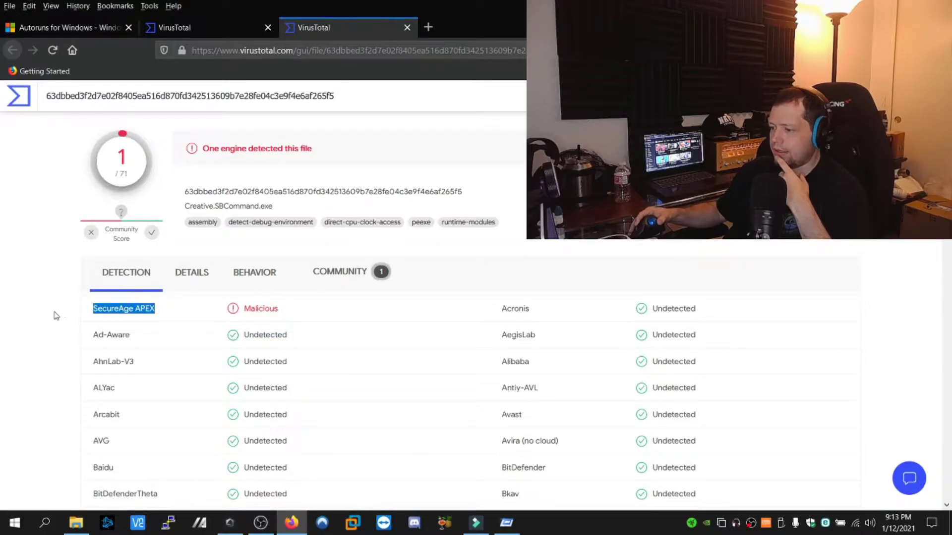
pyautogui.click(174, 347)
pyautogui.scroll(-5, 172, 341)
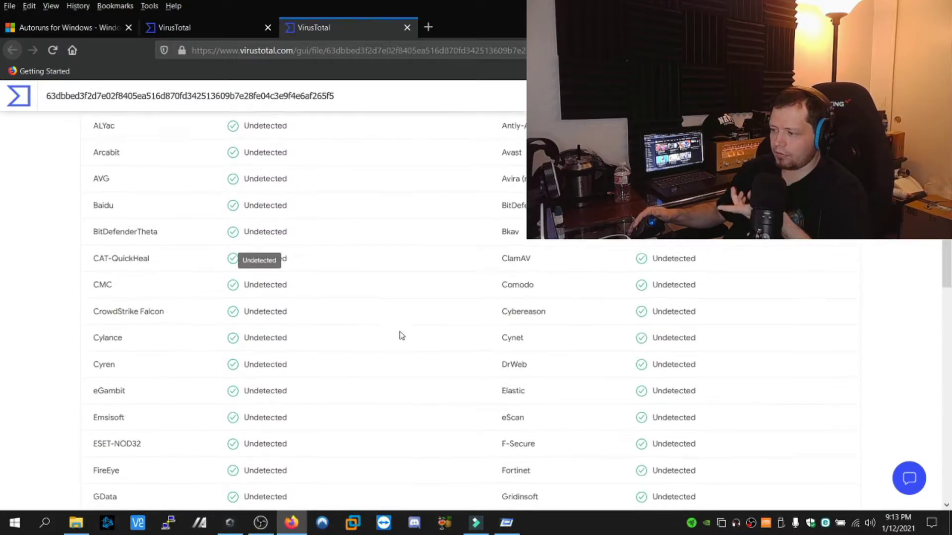
pyautogui.scroll(-4, 401, 335)
pyautogui.scroll(-4, 402, 335)
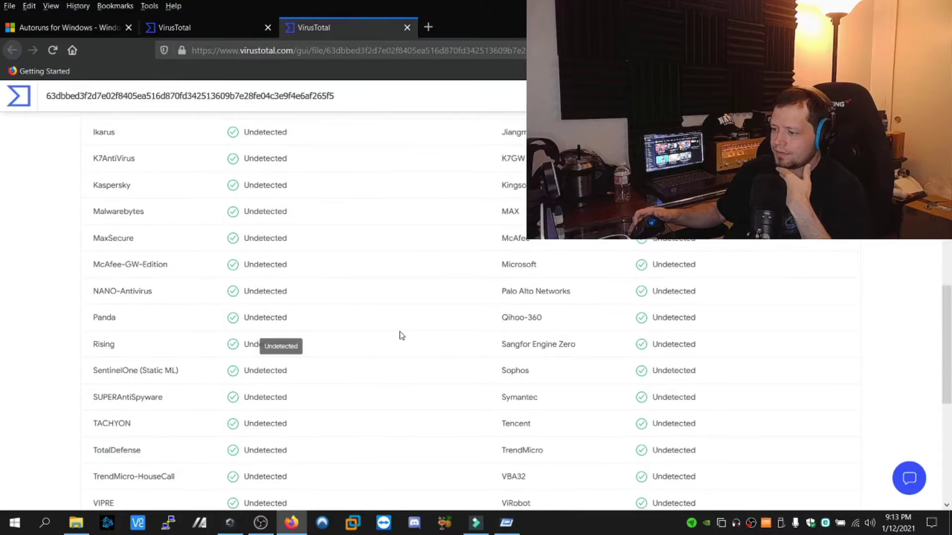
pyautogui.scroll(5, 402, 336)
pyautogui.scroll(6, 400, 334)
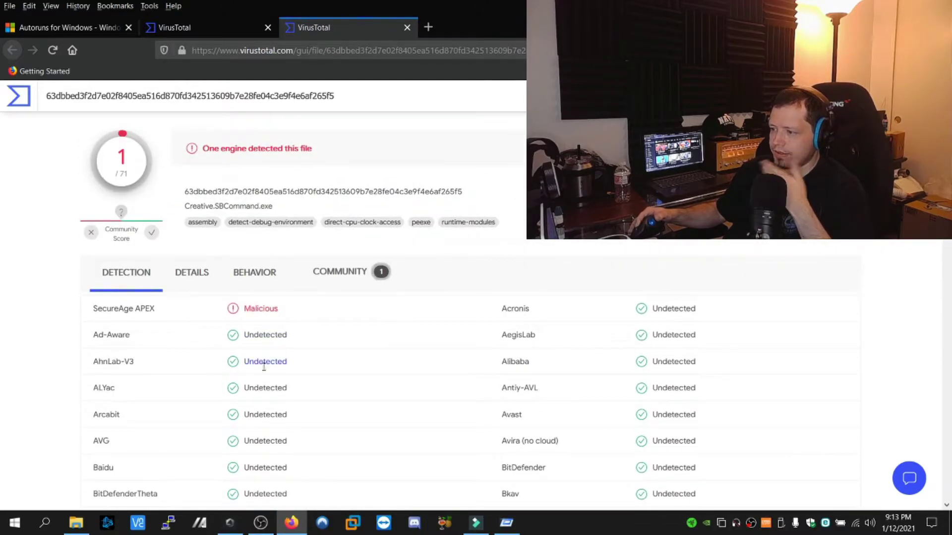
pyautogui.moveTo(166, 311); pyautogui.dragTo(74, 311)
pyautogui.click(182, 313)
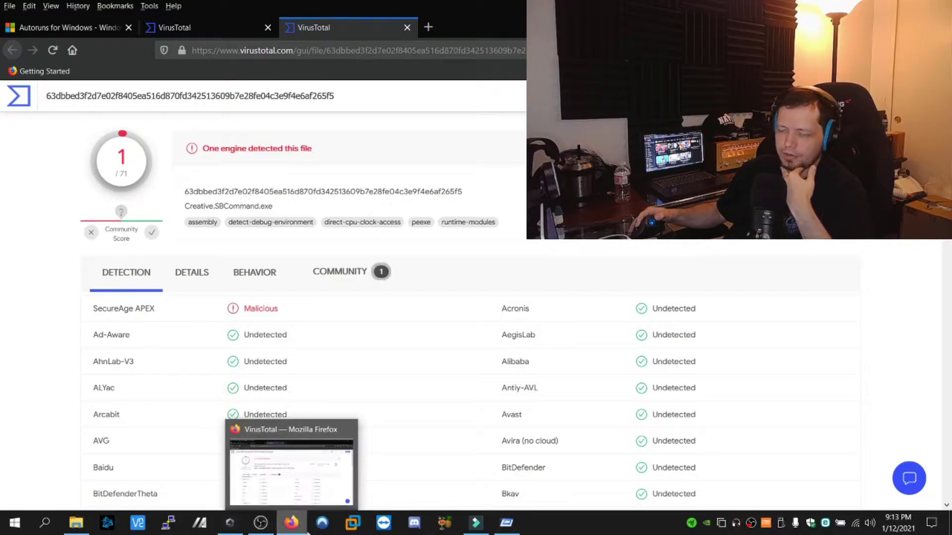
# - Search online for the 7-Zip shell extension's 7-zip.dll, then switch back to Autoruns
pyautogui.click(506, 522)
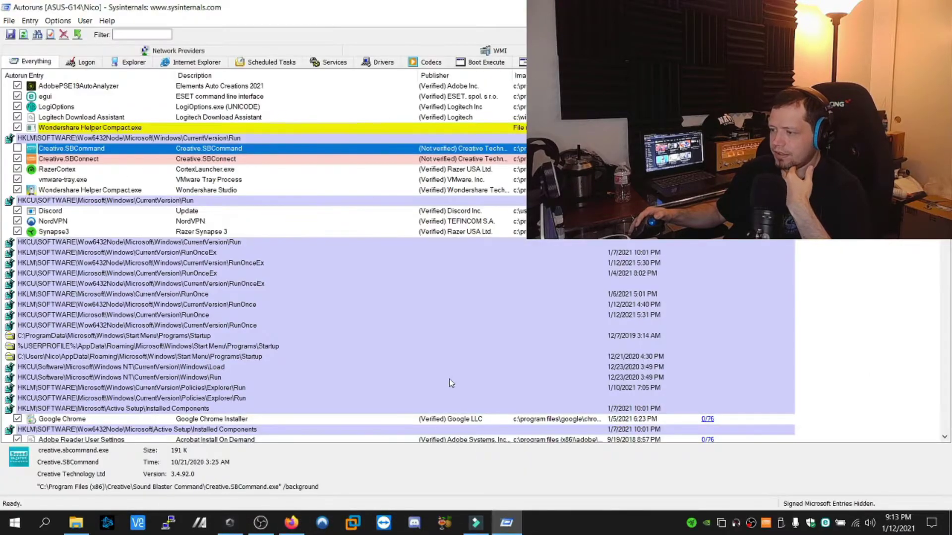
pyautogui.click(228, 161)
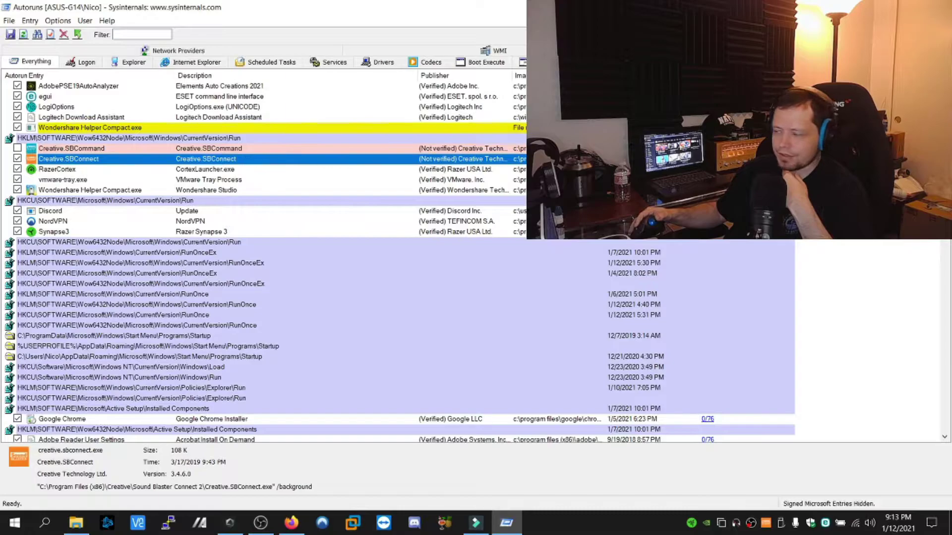
pyautogui.scroll(-3, 228, 183)
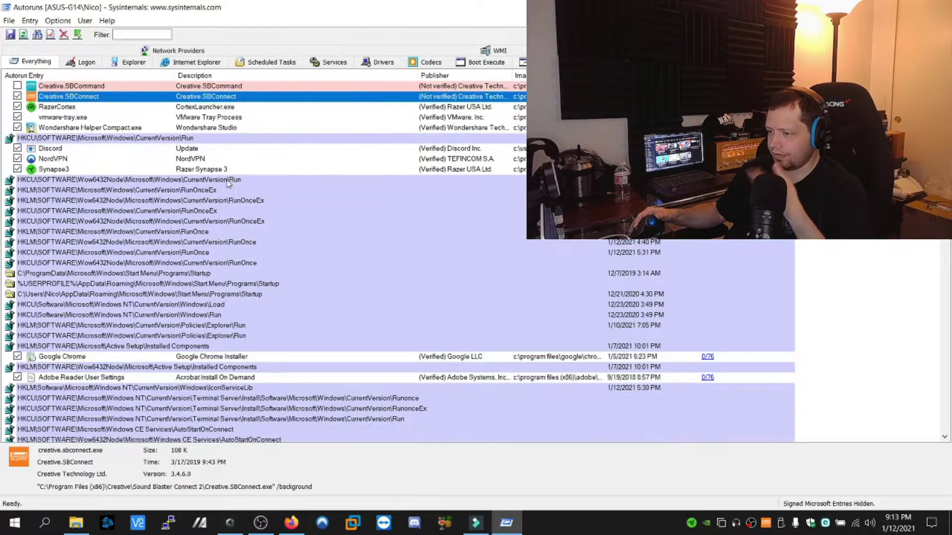
pyautogui.scroll(-15, 228, 183)
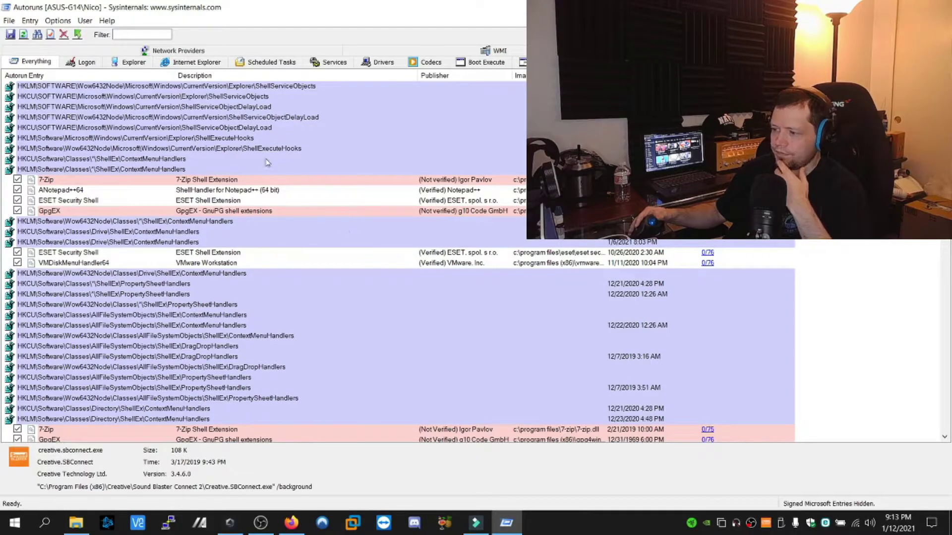
pyautogui.rightClick(186, 180)
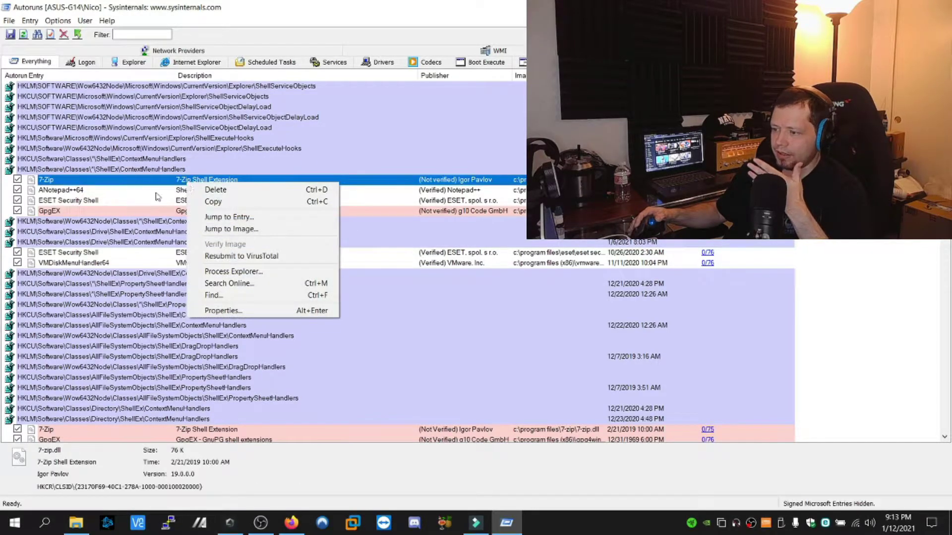
pyautogui.click(242, 283)
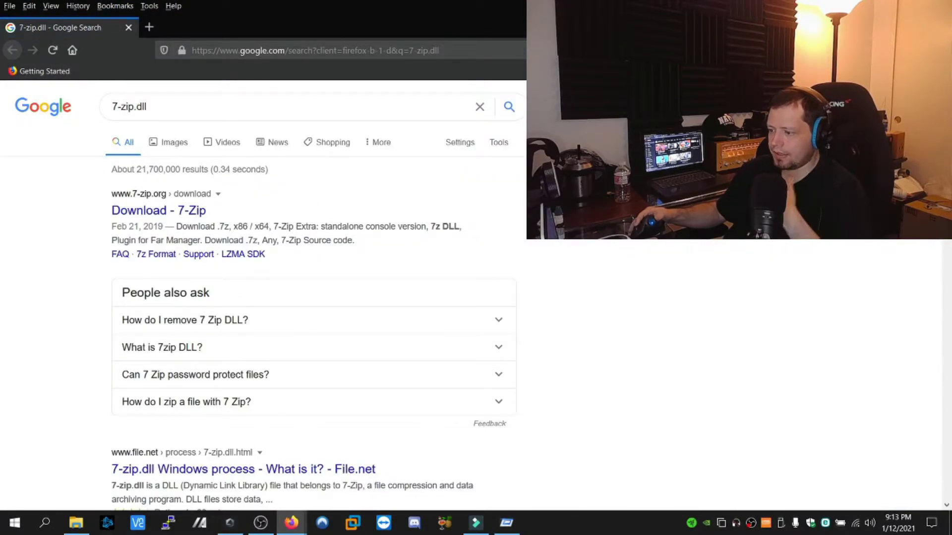
pyautogui.hotkey('alt', 'Tab')
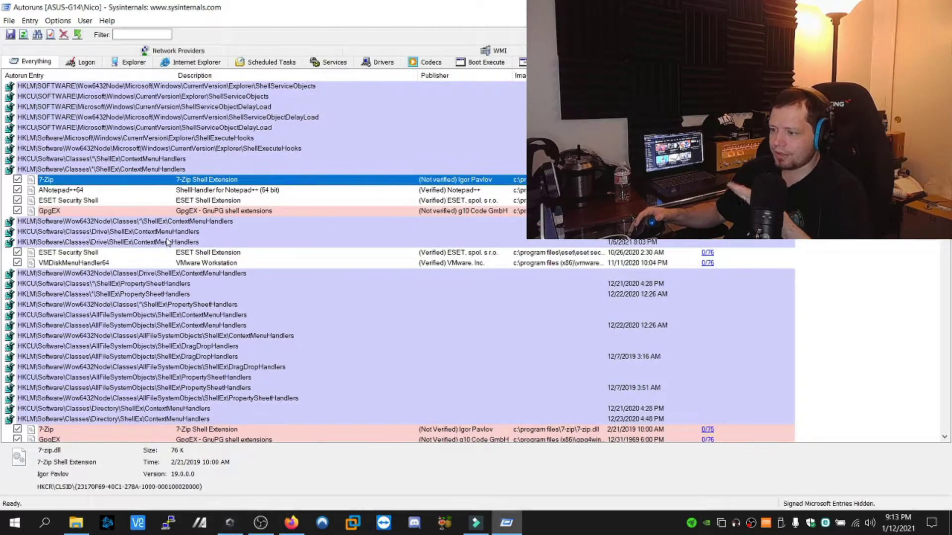
pyautogui.press('space')
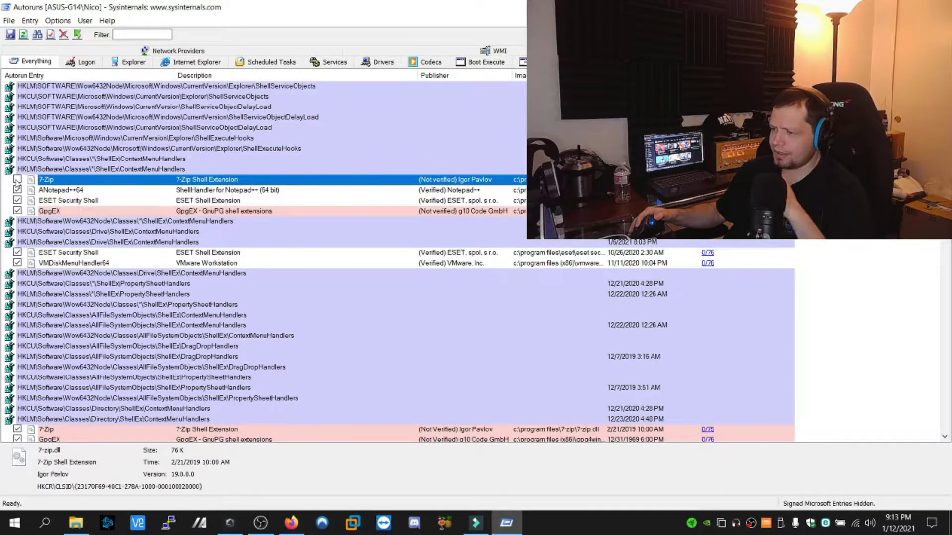
pyautogui.rightClick(20, 182)
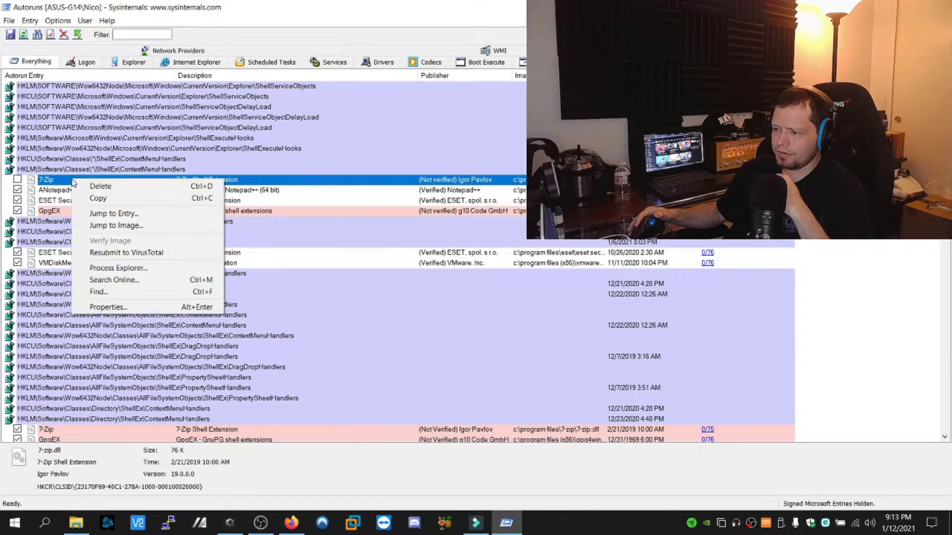
pyautogui.press('Escape')
pyautogui.click(18, 181)
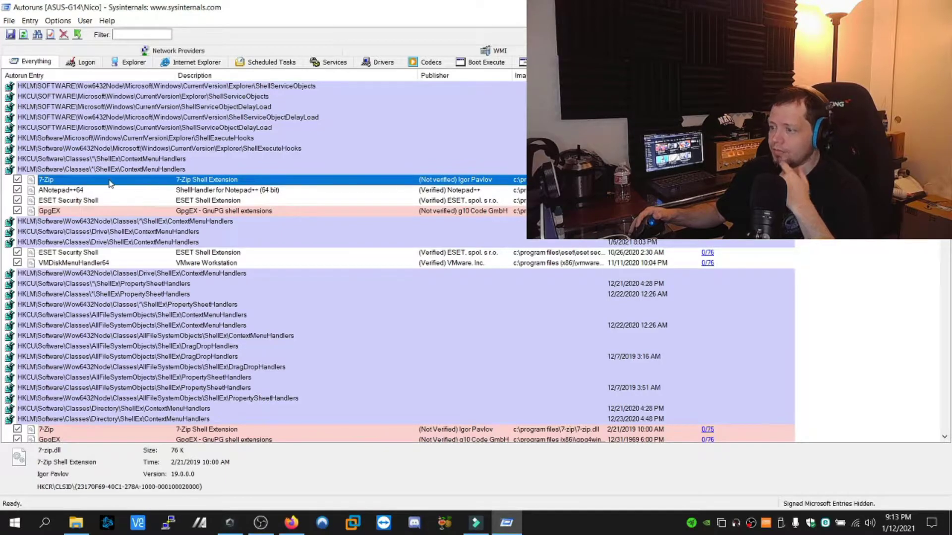
pyautogui.rightClick(189, 184)
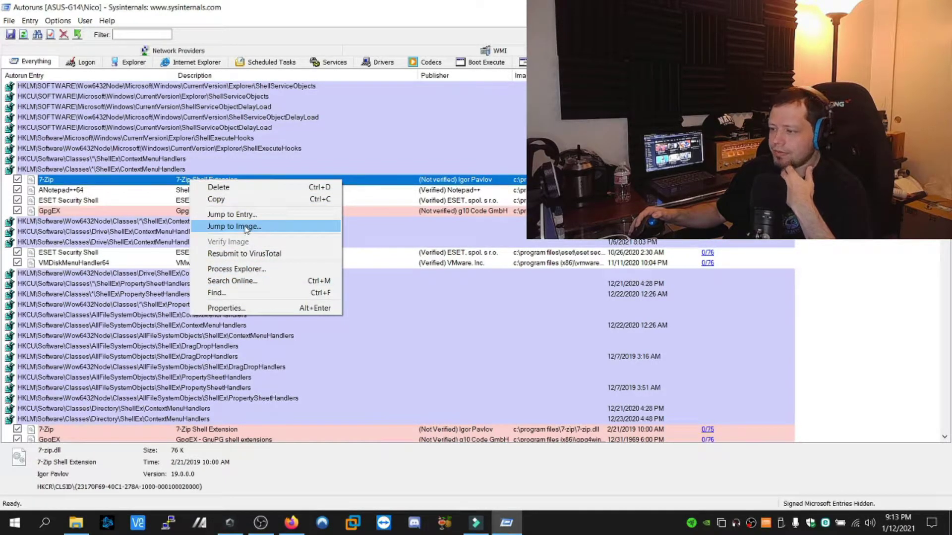
pyautogui.click(246, 228)
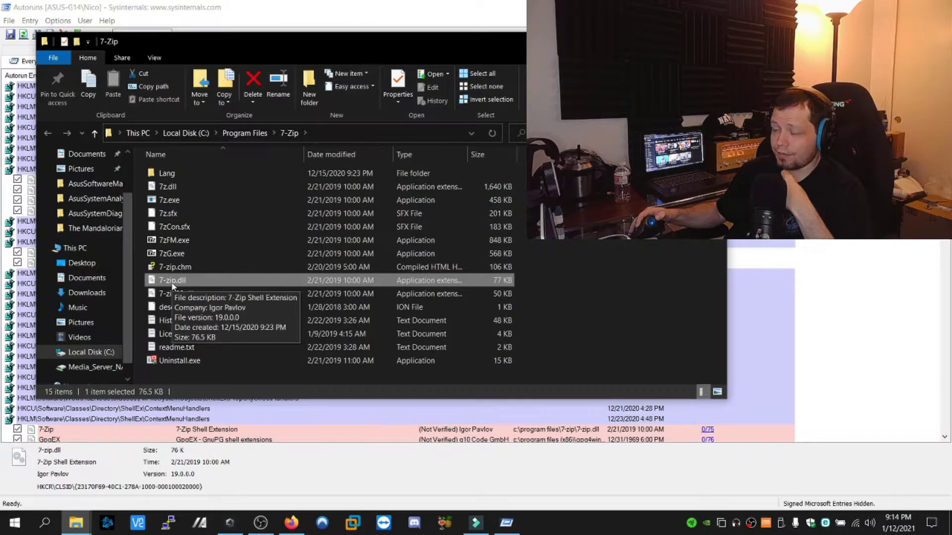
pyautogui.hotkey('alt', 'F4')
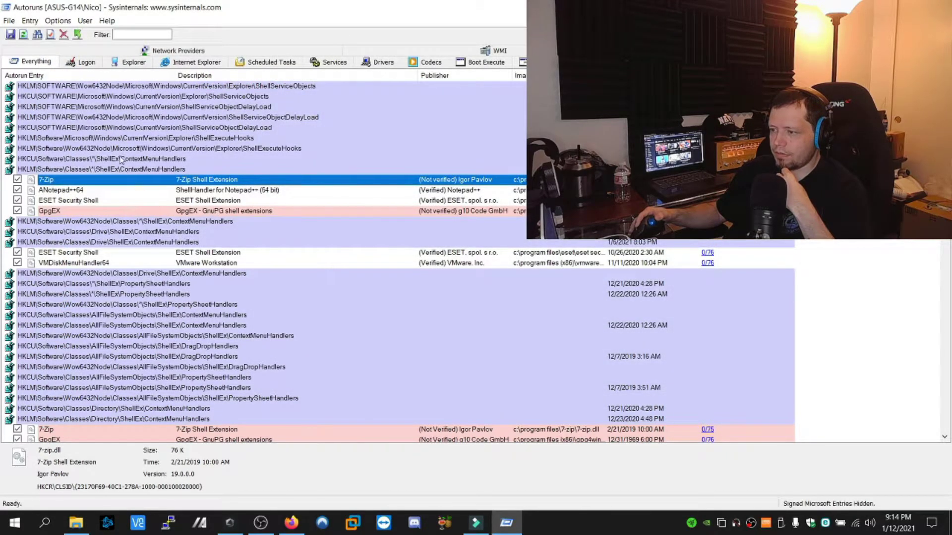
pyautogui.scroll(-19, 143, 155)
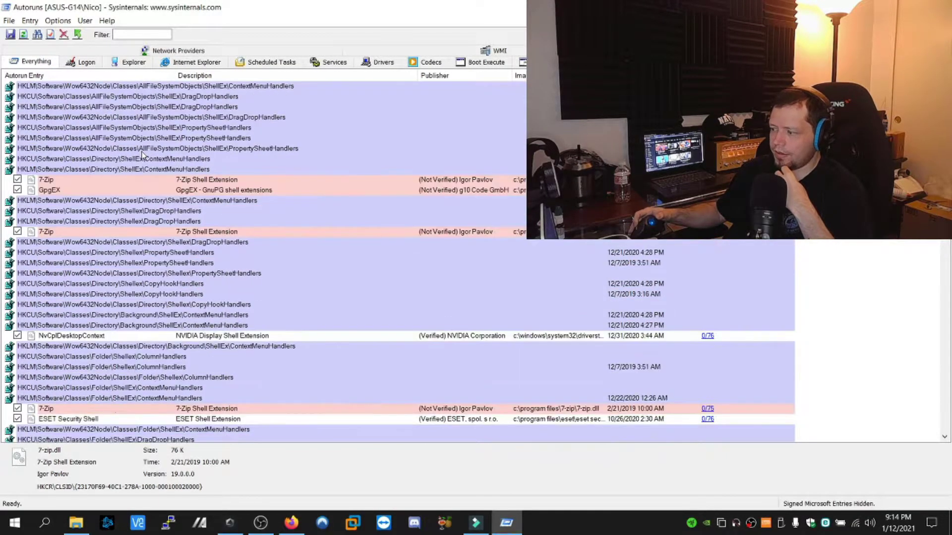
pyautogui.scroll(-10, 142, 155)
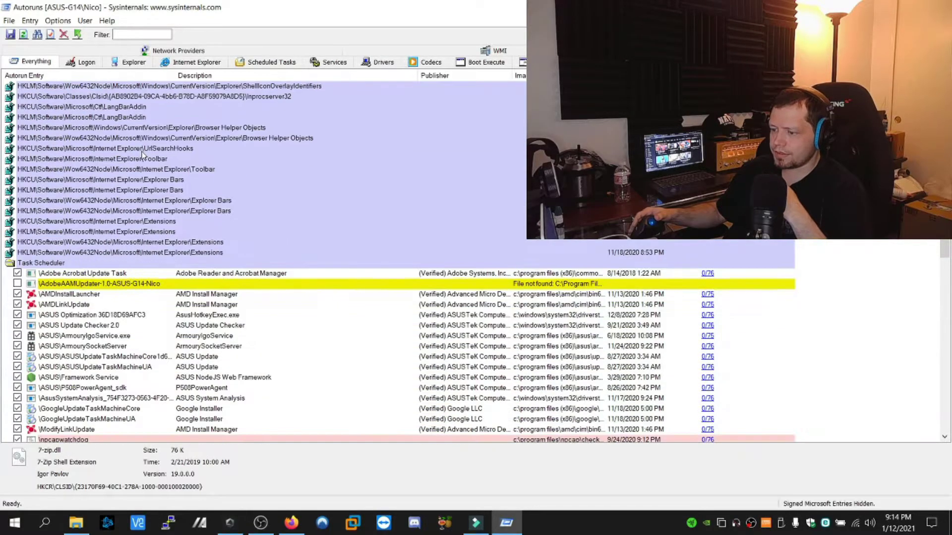
pyautogui.click(102, 192)
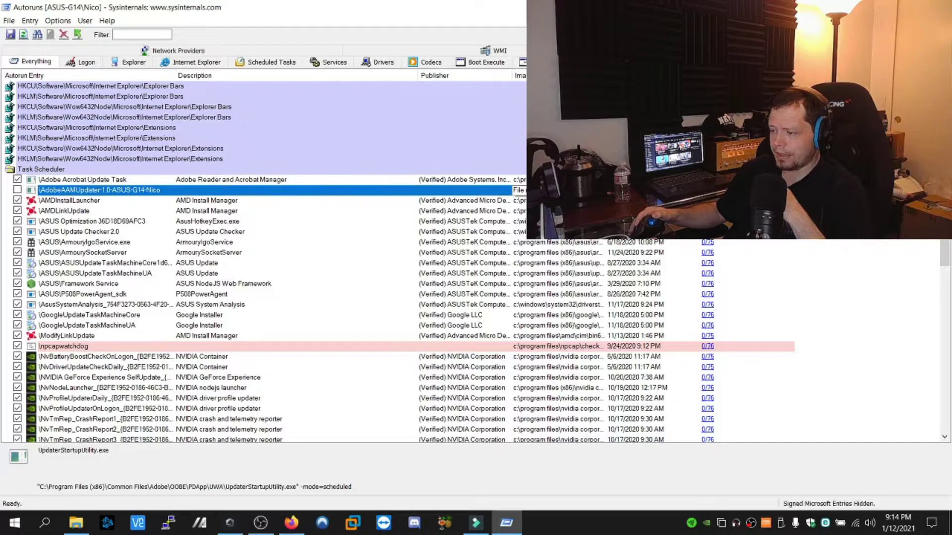
pyautogui.scroll(-5, 263, 258)
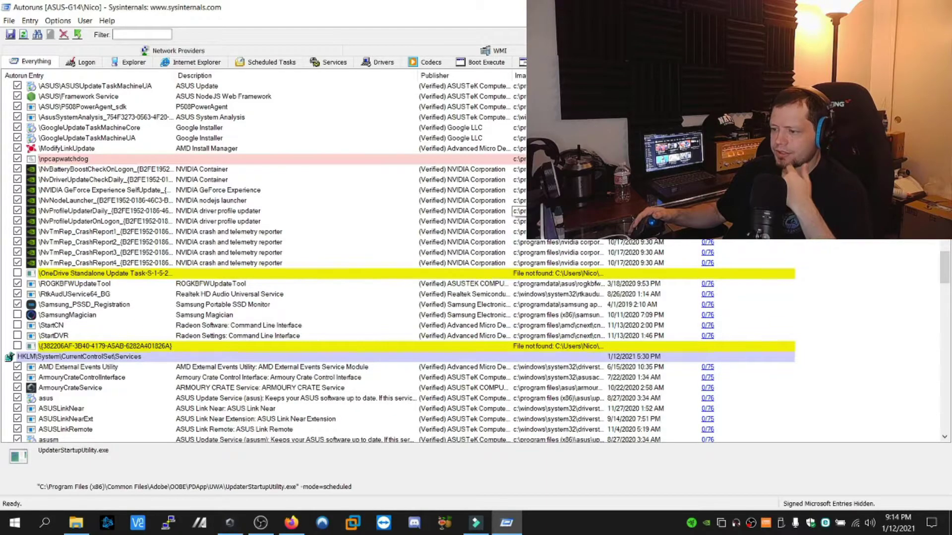
pyautogui.scroll(-3, 289, 243)
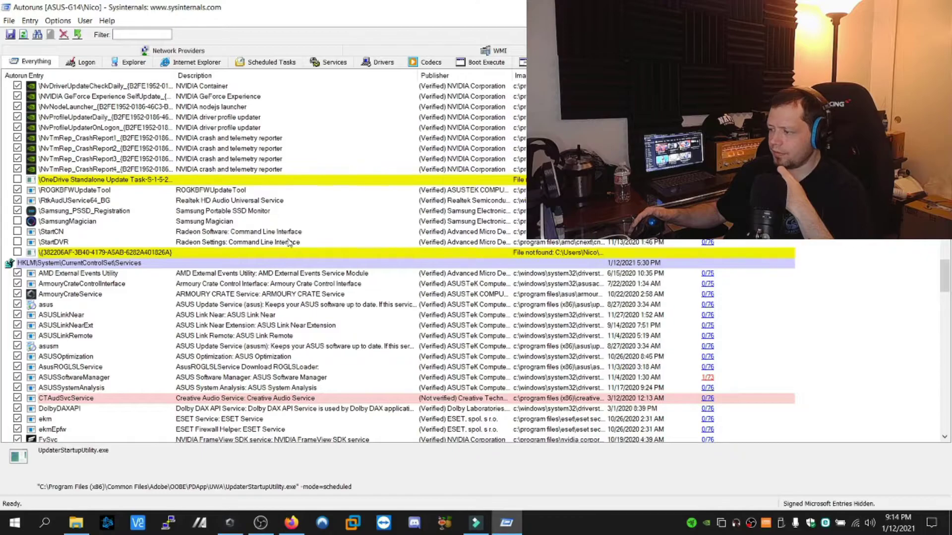
pyautogui.scroll(-3, 258, 313)
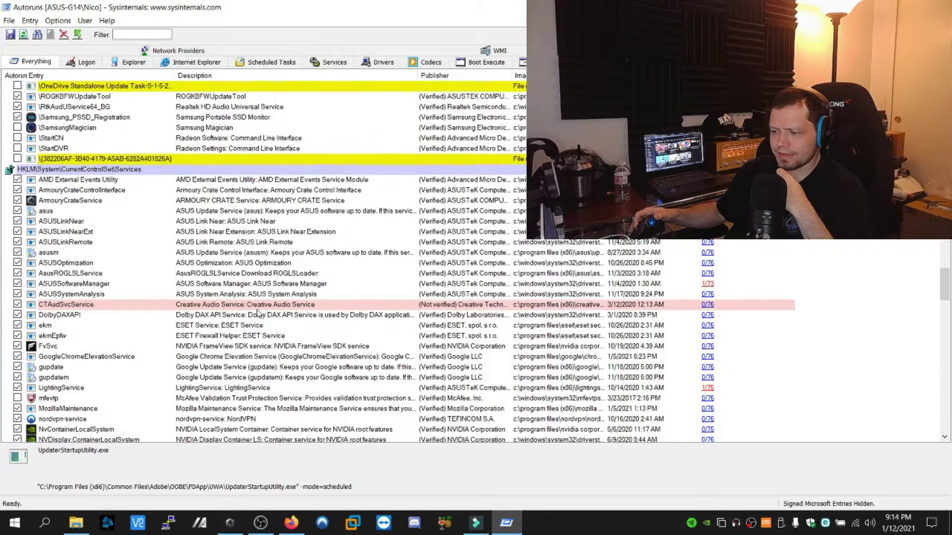
pyautogui.scroll(-3, 258, 314)
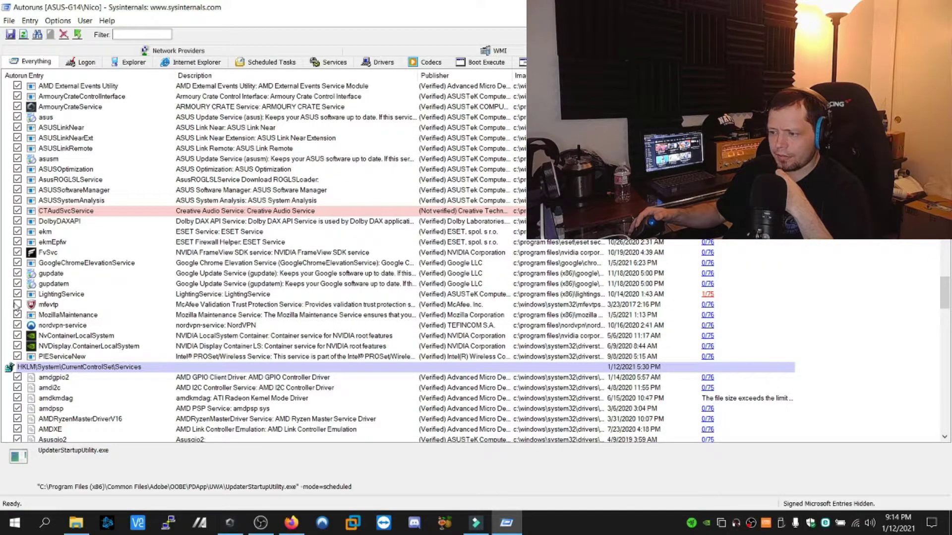
pyautogui.scroll(-9, 124, 313)
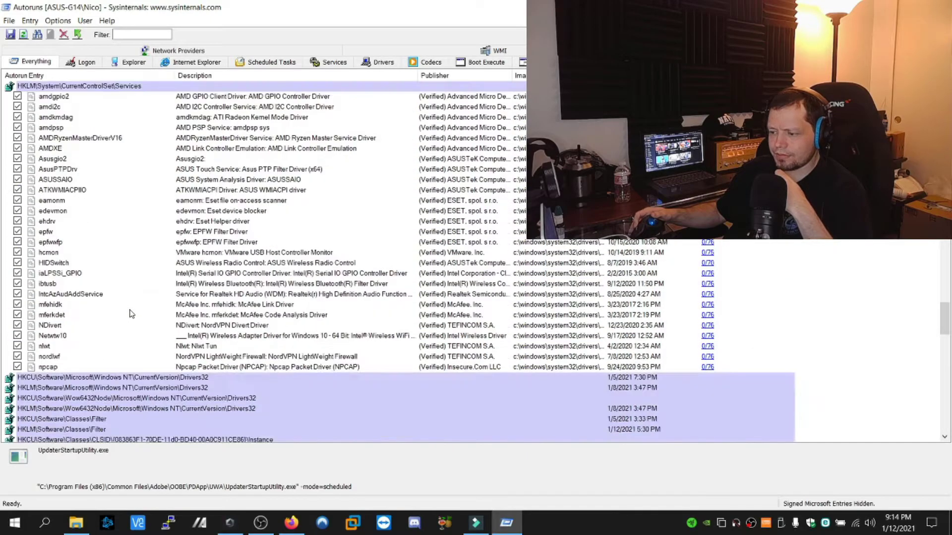
pyautogui.scroll(-12, 131, 313)
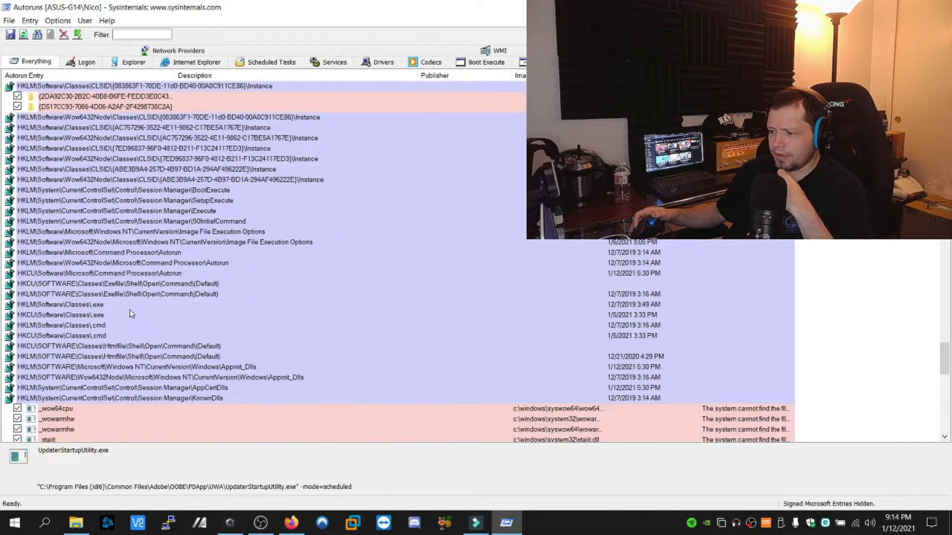
pyautogui.scroll(-10, 131, 313)
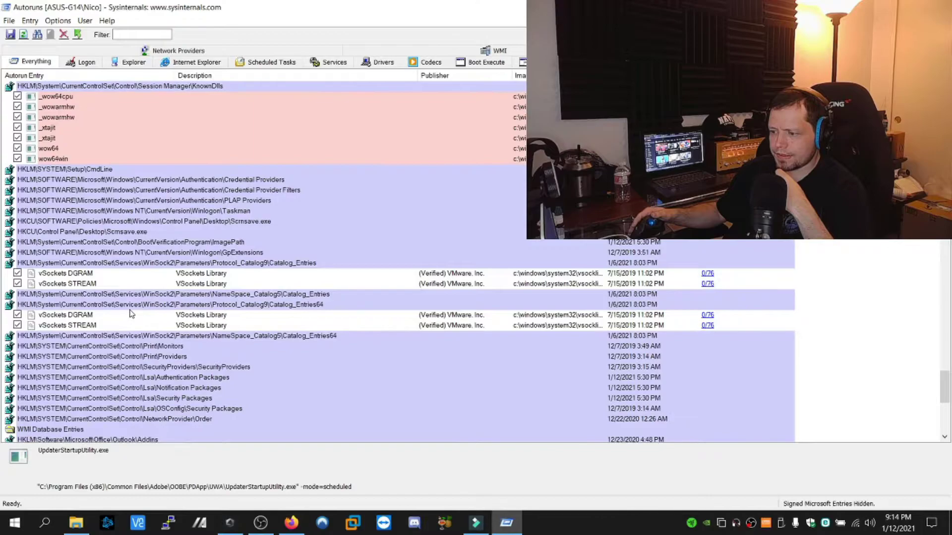
pyautogui.scroll(-10, 131, 313)
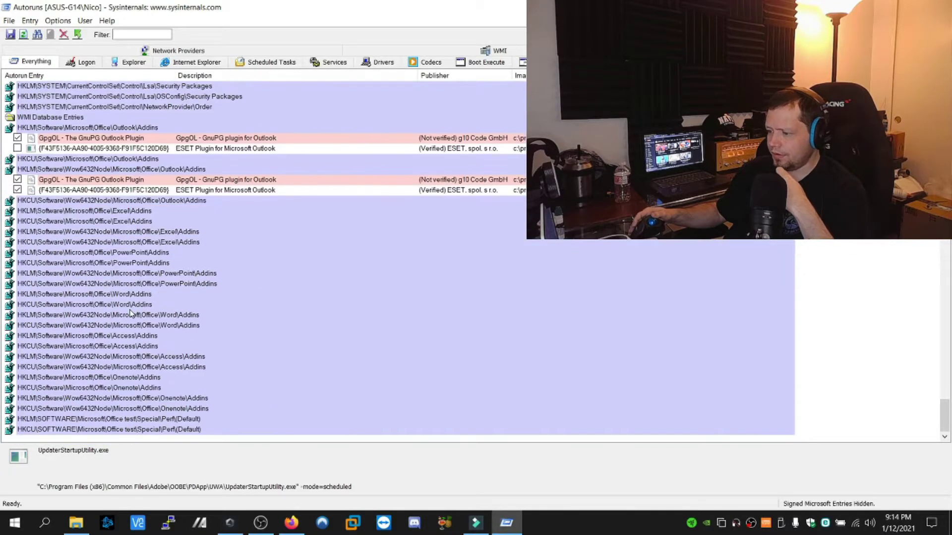
pyautogui.scroll(15, 131, 313)
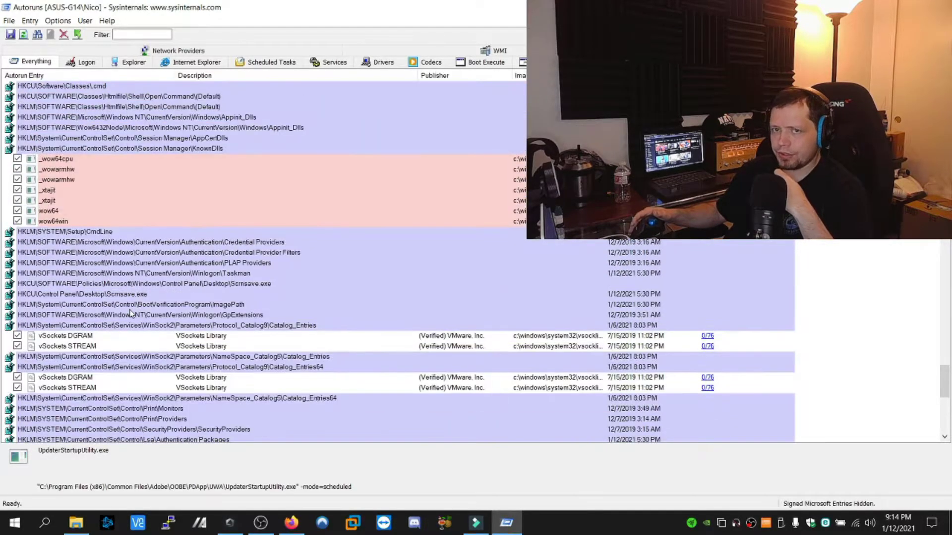
pyautogui.scroll(-15, 131, 313)
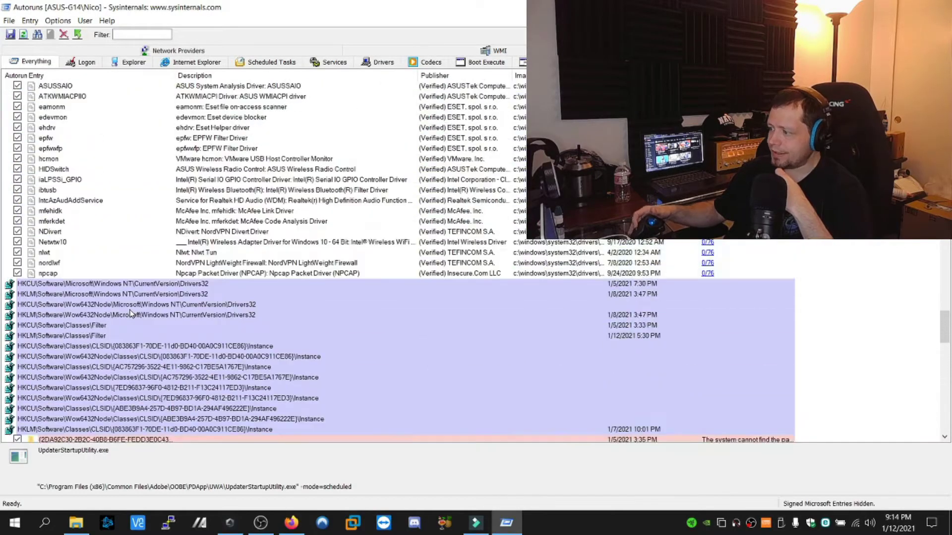
pyautogui.scroll(13, 130, 314)
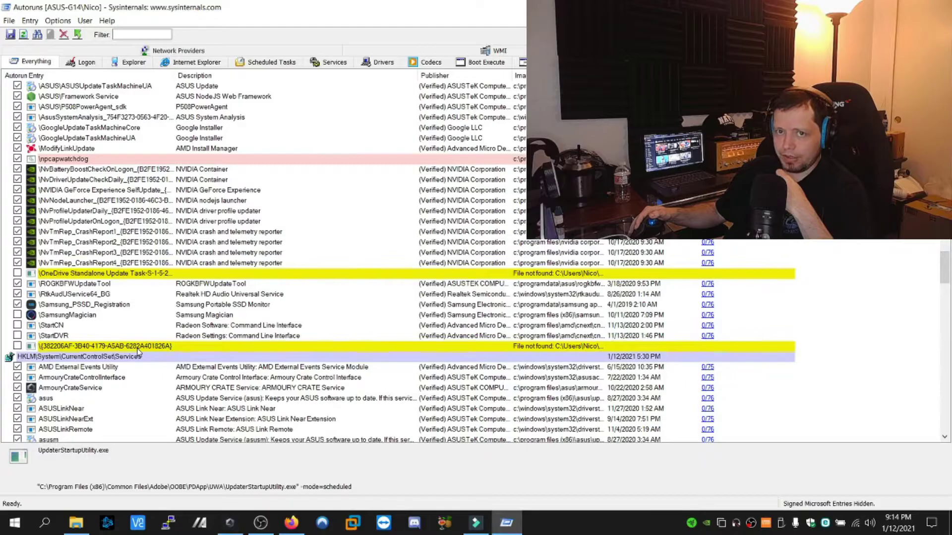
pyautogui.scroll(20, 138, 351)
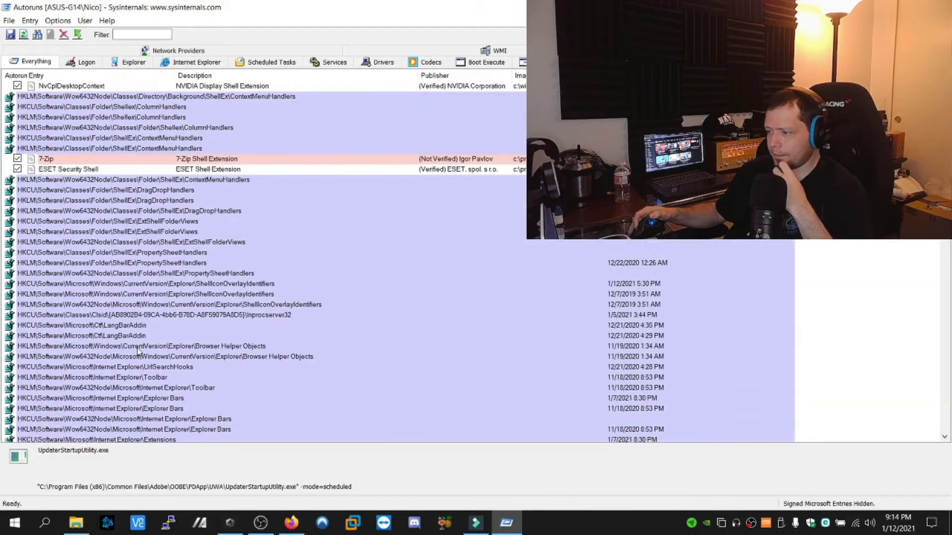
pyautogui.scroll(20, 138, 351)
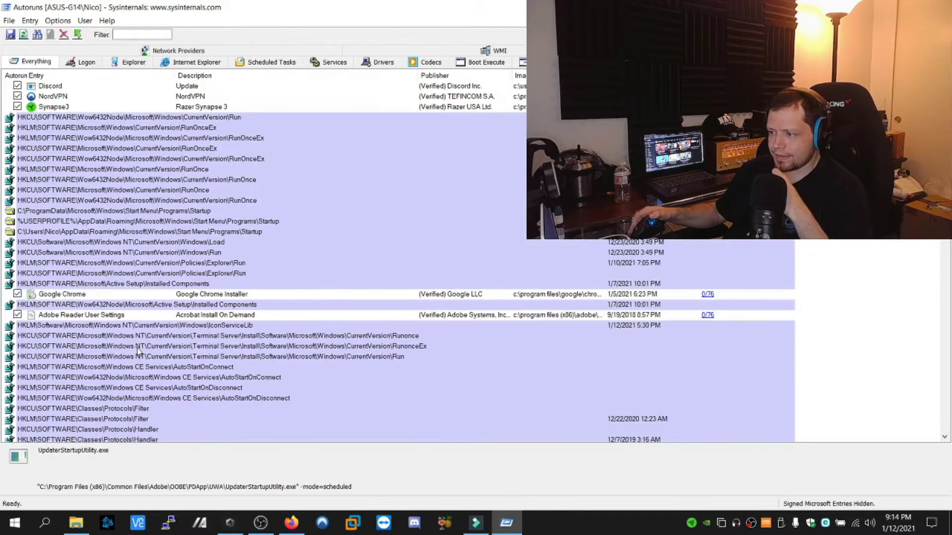
# - Browse the Logon, Explorer, Scheduled Tasks, Image Hijacks and KnownDlls tabs
pyautogui.click(82, 64)
pyautogui.click(134, 63)
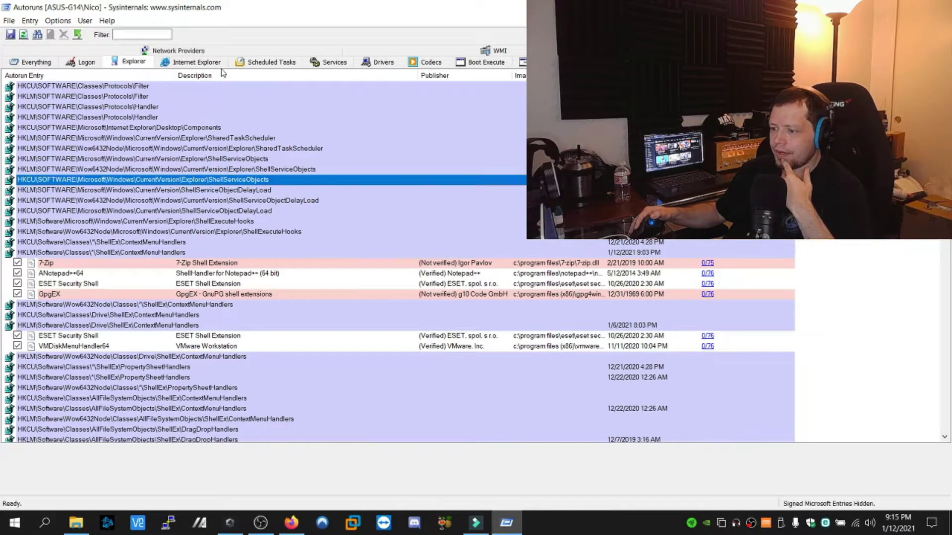
pyautogui.click(254, 68)
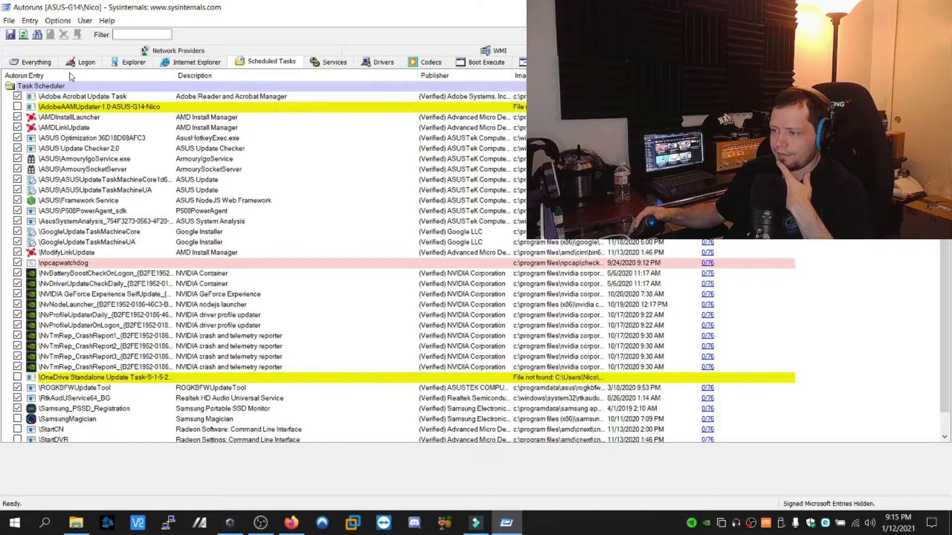
pyautogui.scroll(-1, 369, 117)
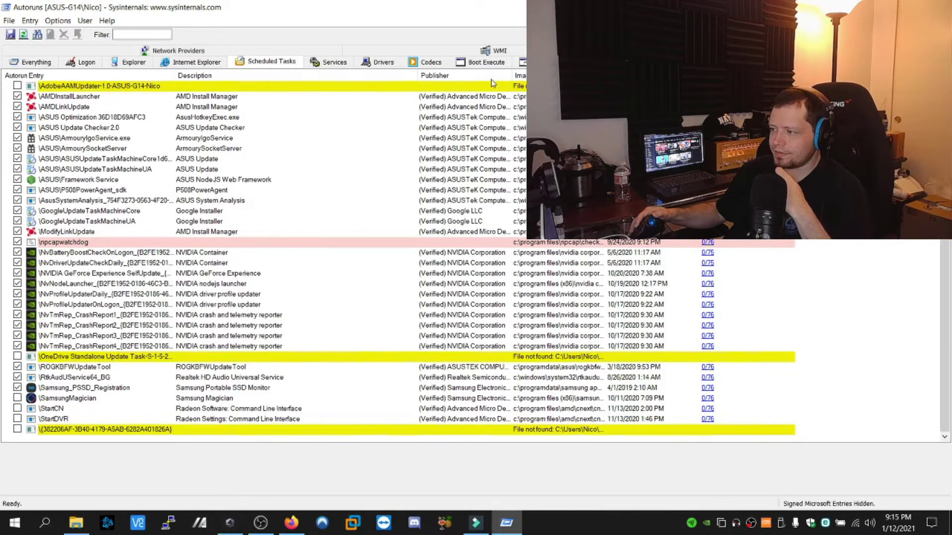
pyautogui.click(546, 62)
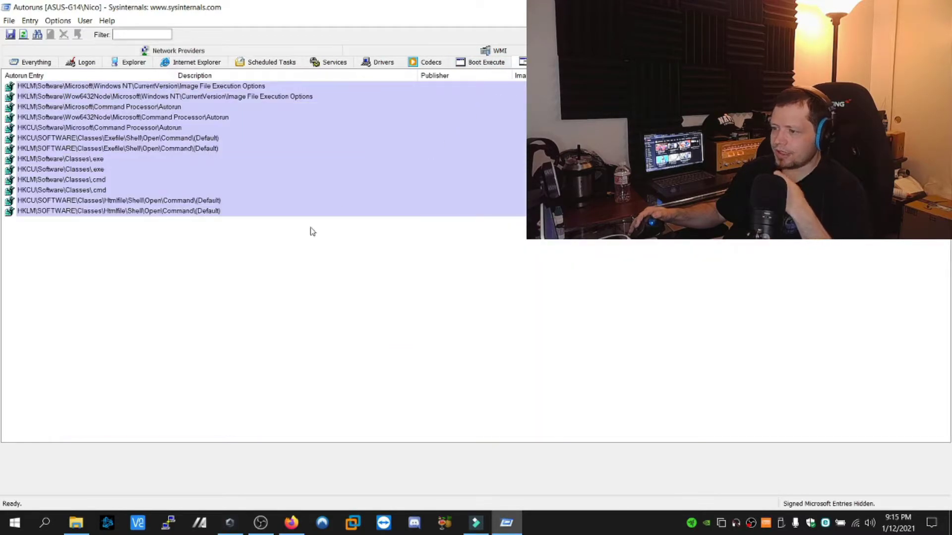
pyautogui.click(625, 62)
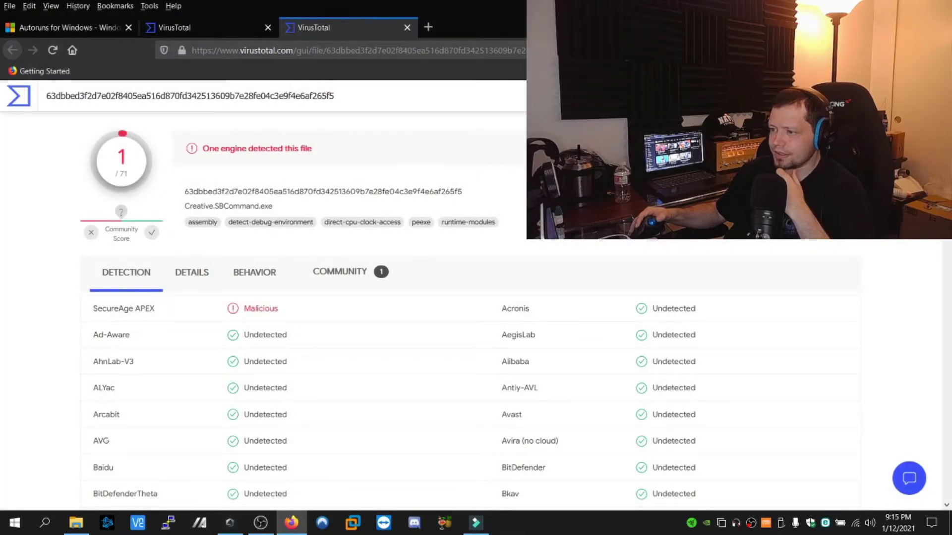
# - Switch Firefox from the VirusTotal report to the Autoruns for Windows docs tab
pyautogui.click(74, 31)
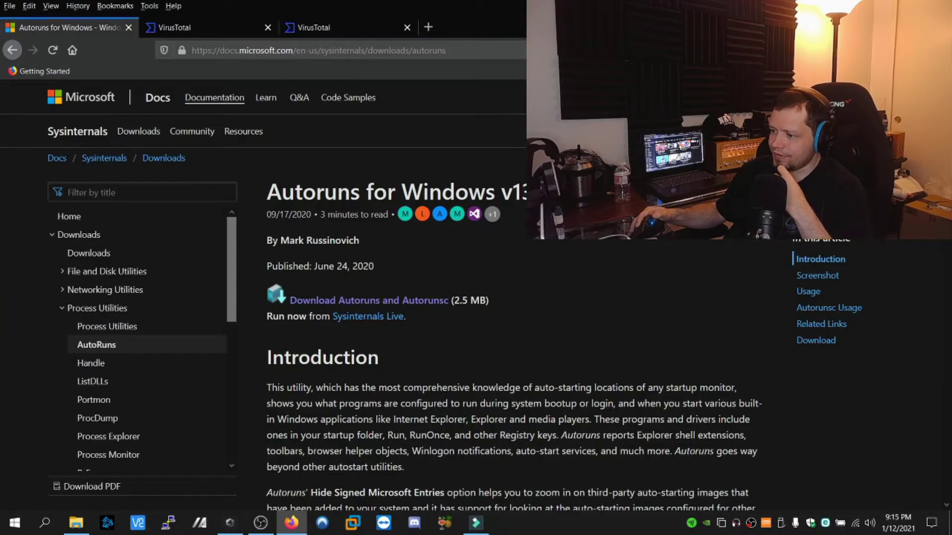